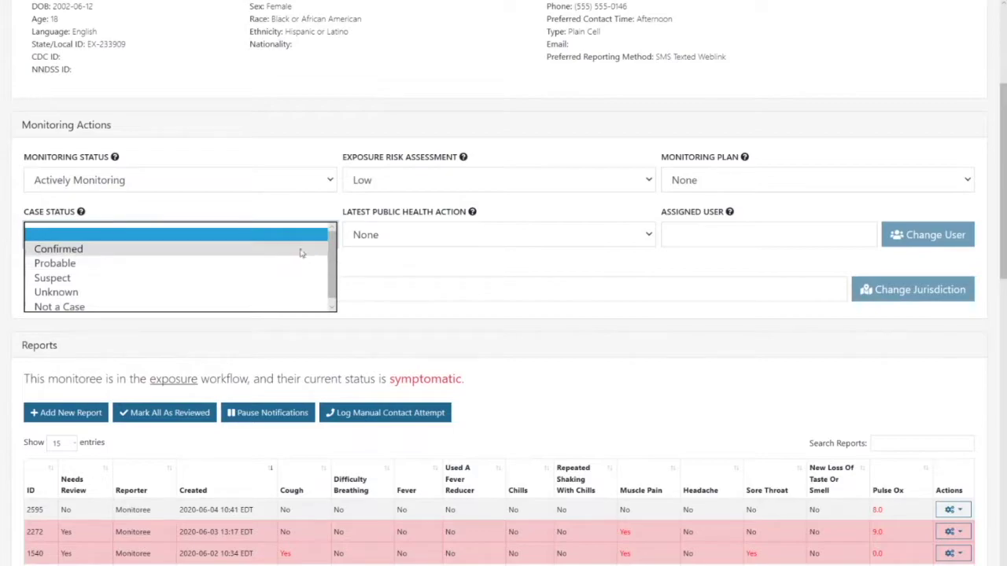
- Set the case status to Confirmed and submit the choice to continue monitoring in the isolation workflow
click(292, 254)
click(461, 311)
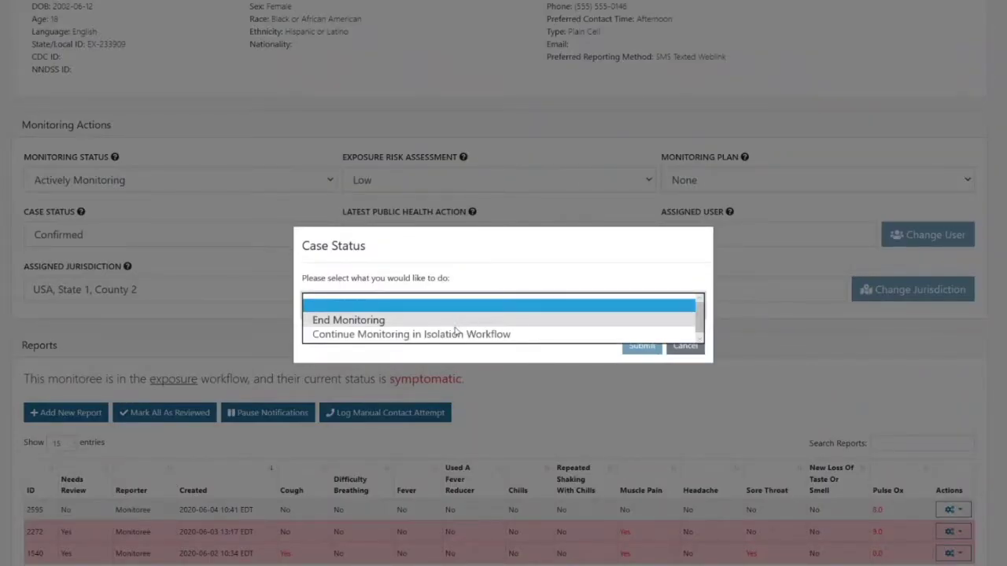
click(456, 335)
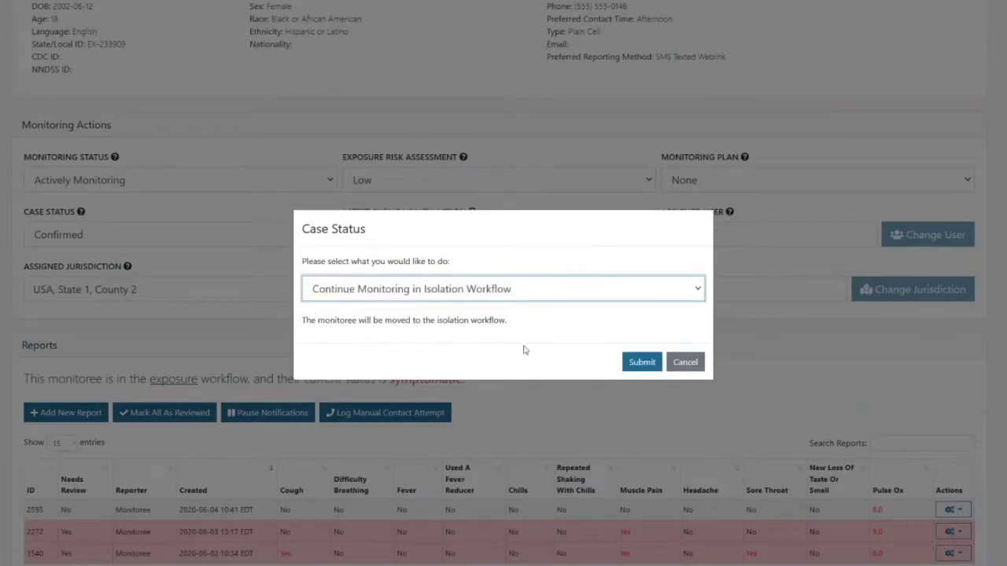
click(642, 361)
scroll(246, 227, down, 5)
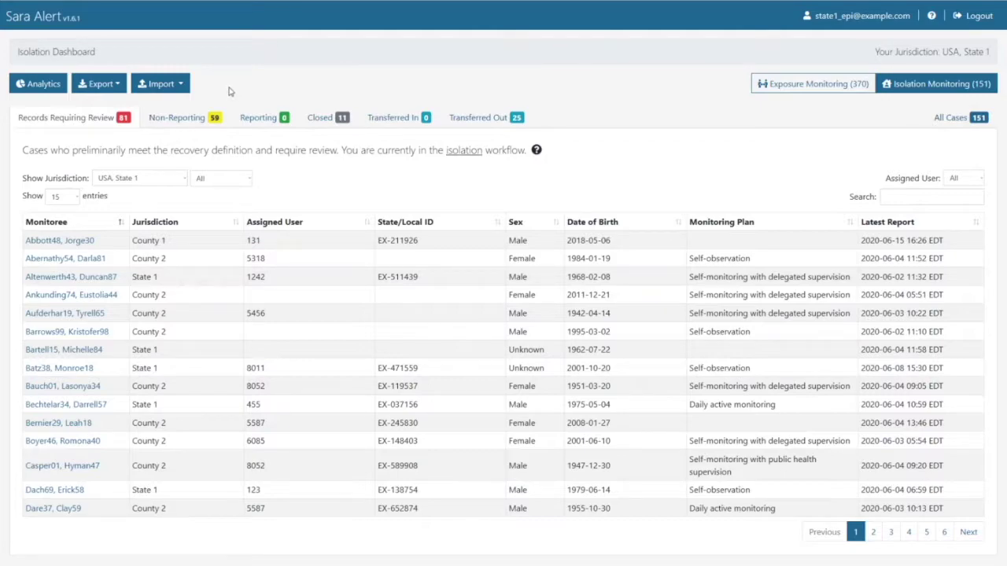
- Show the help text explaining the Records Requiring Review list of the isolation workflow
click(183, 92)
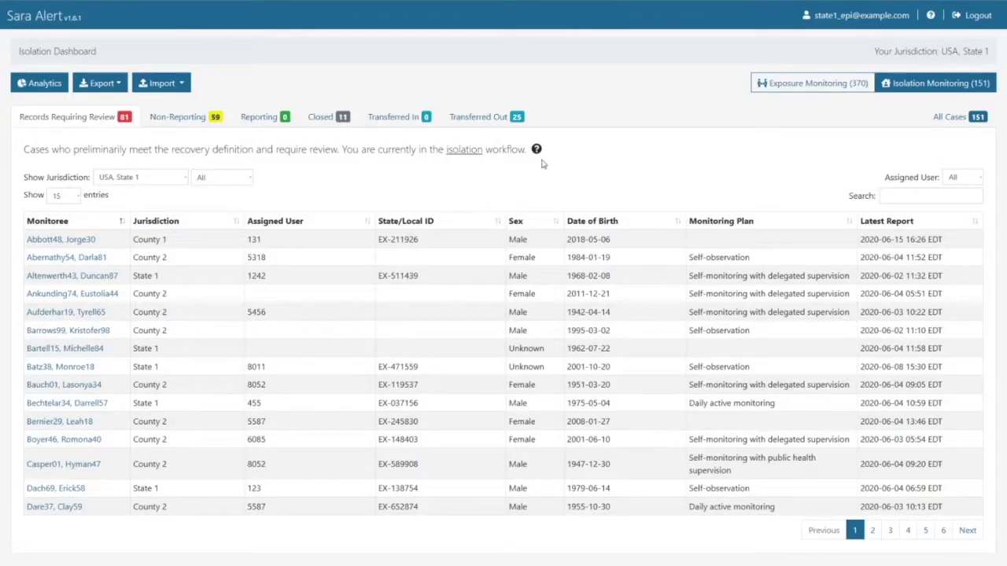
mouse_move(547, 155)
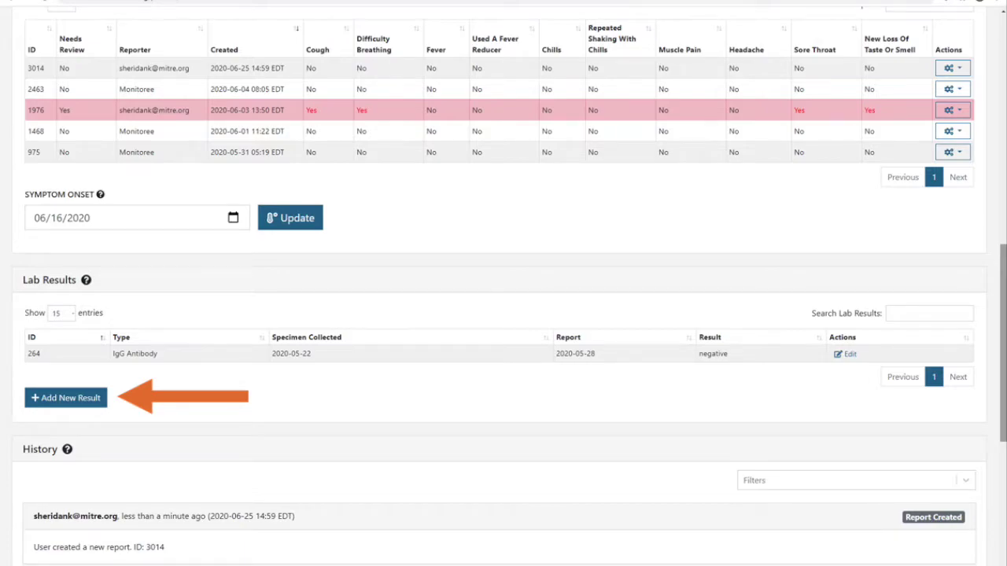
- Enter a new Antigen lab result with specimen collection date 06/24/2020 and report date 06/25/2020
click(80, 398)
click(346, 230)
click(330, 289)
click(328, 282)
text(06/24/2020)
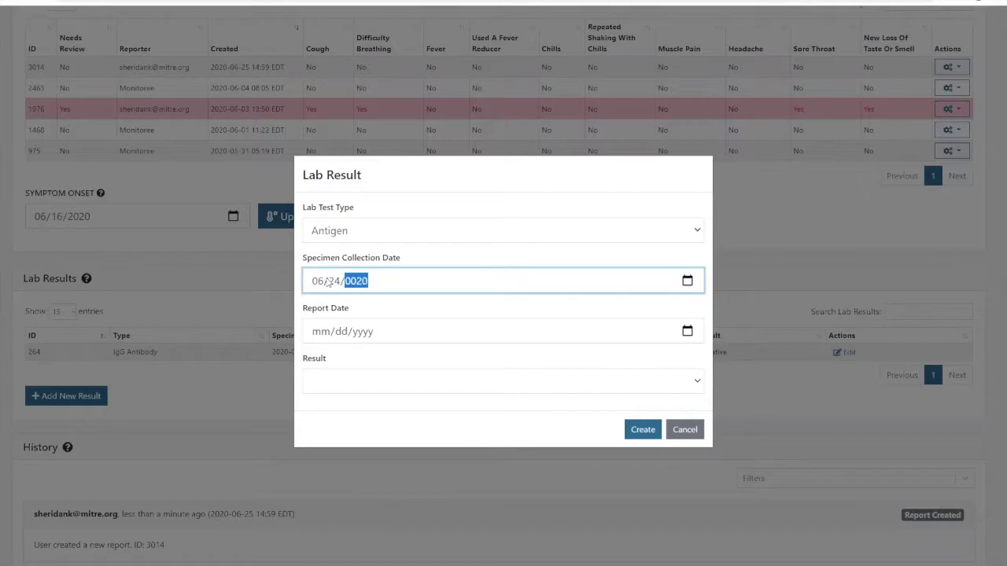
click(321, 332)
text(06252020)
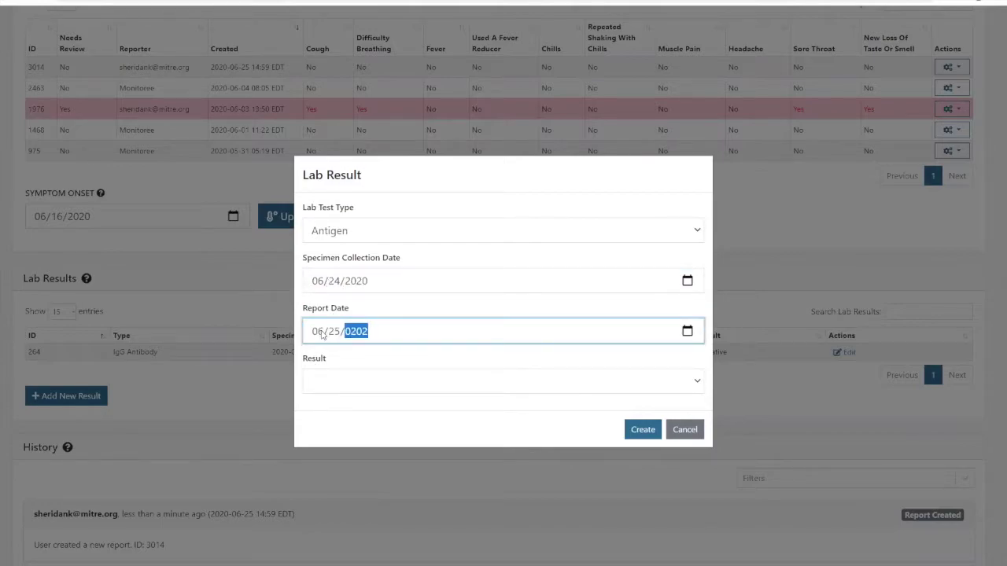
click(366, 382)
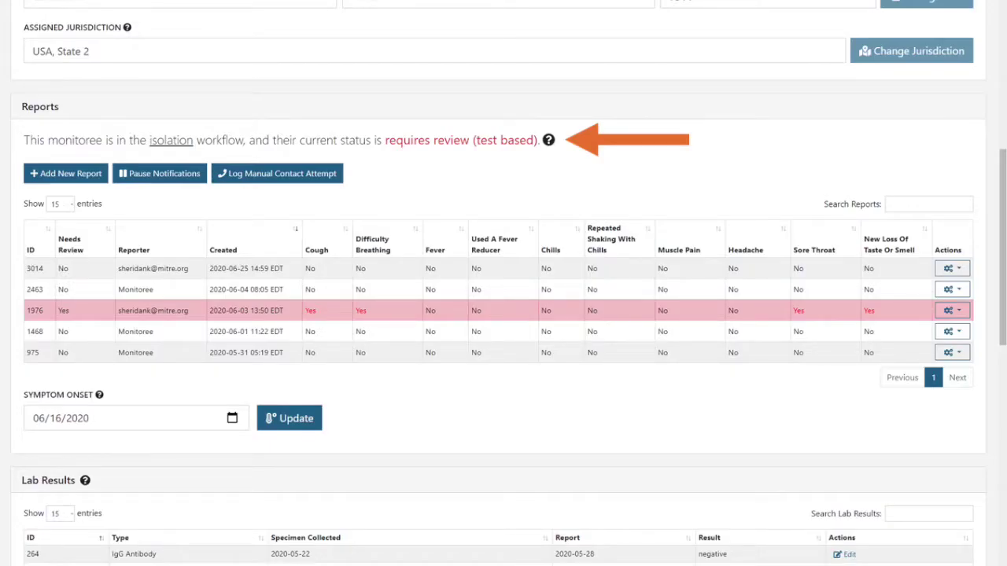
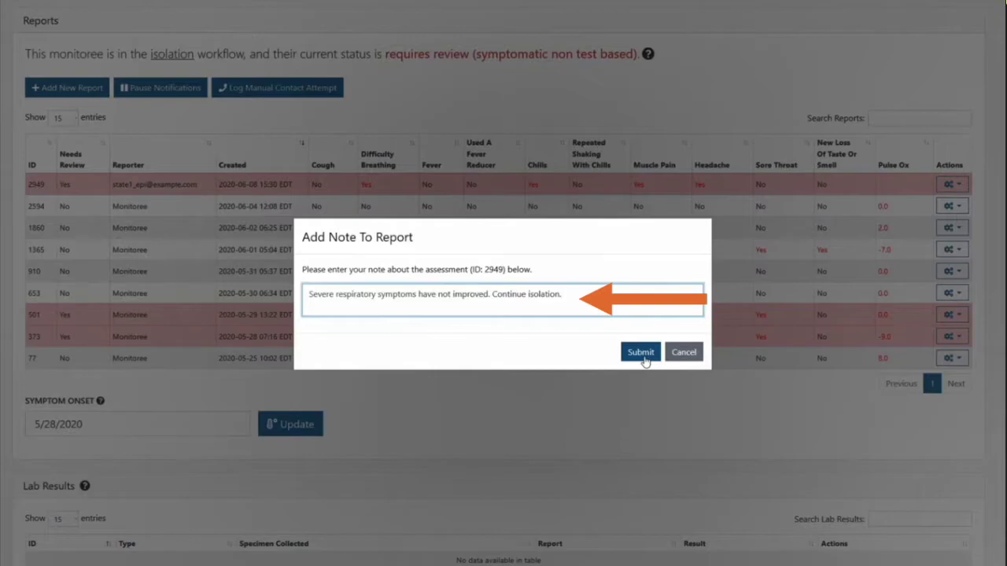
- Submit the drafted note on report 2949
click(640, 353)
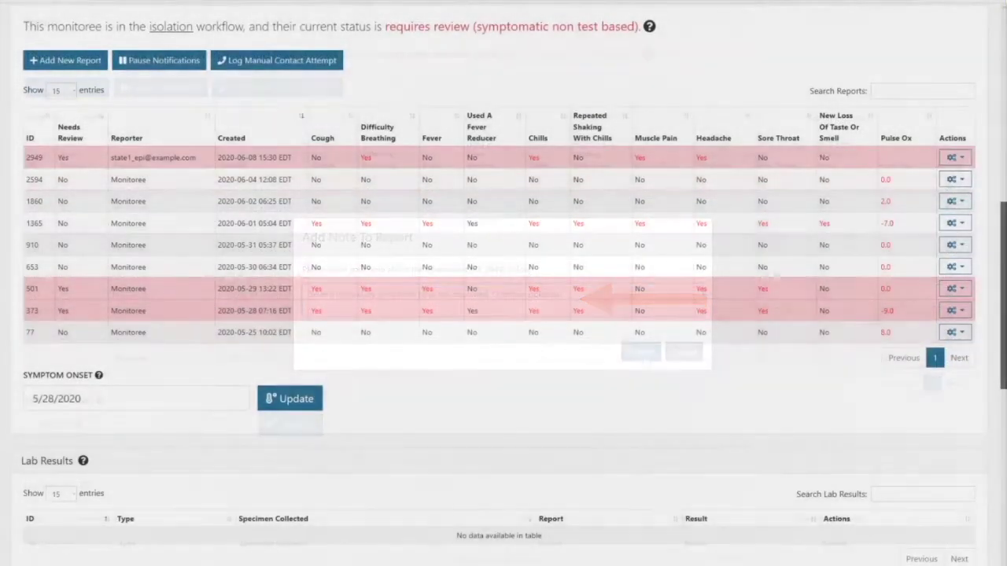
scroll(503, 283, up, 1)
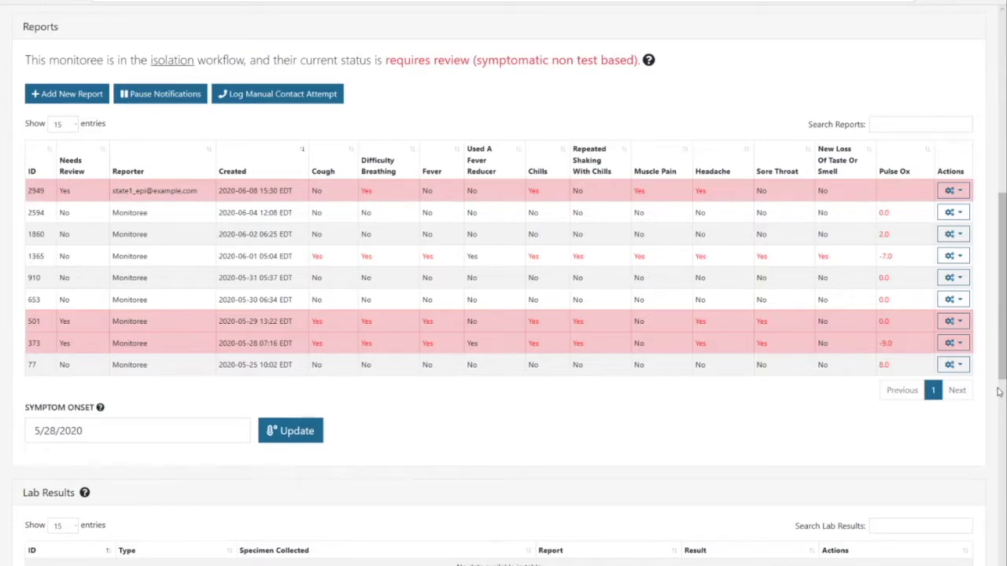
- Add the note "Severe respiratory symptoms have not improved. Continue isolation." to report 2949 and check the history for it
click(965, 193)
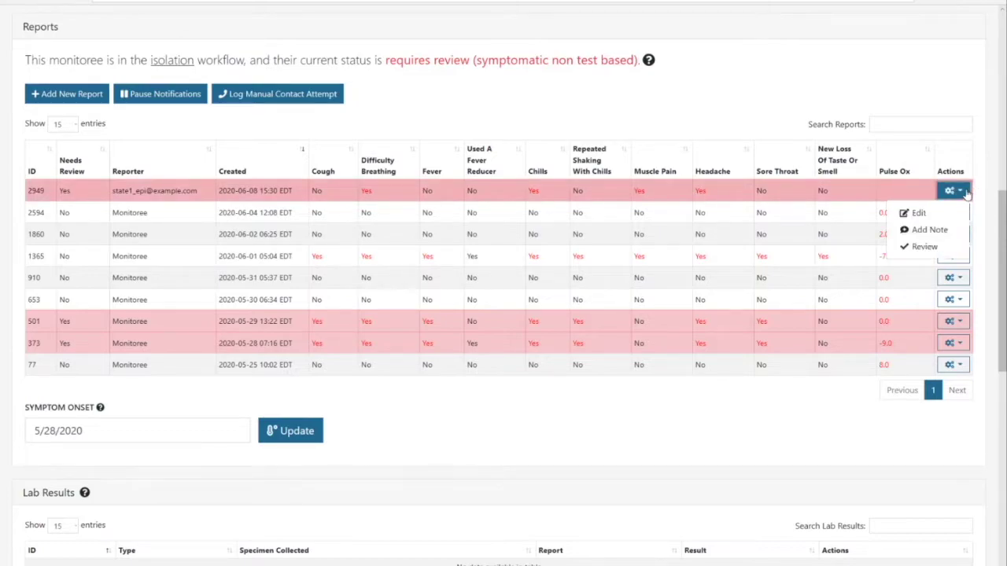
click(948, 229)
click(573, 304)
text(Sev)
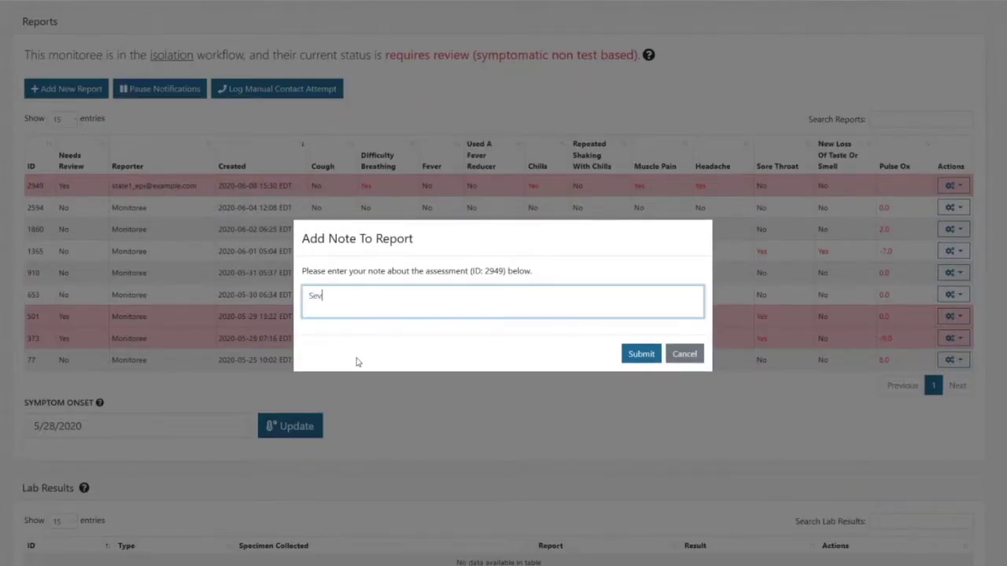
text(ere respiratory symptoms have not improved. Cont)
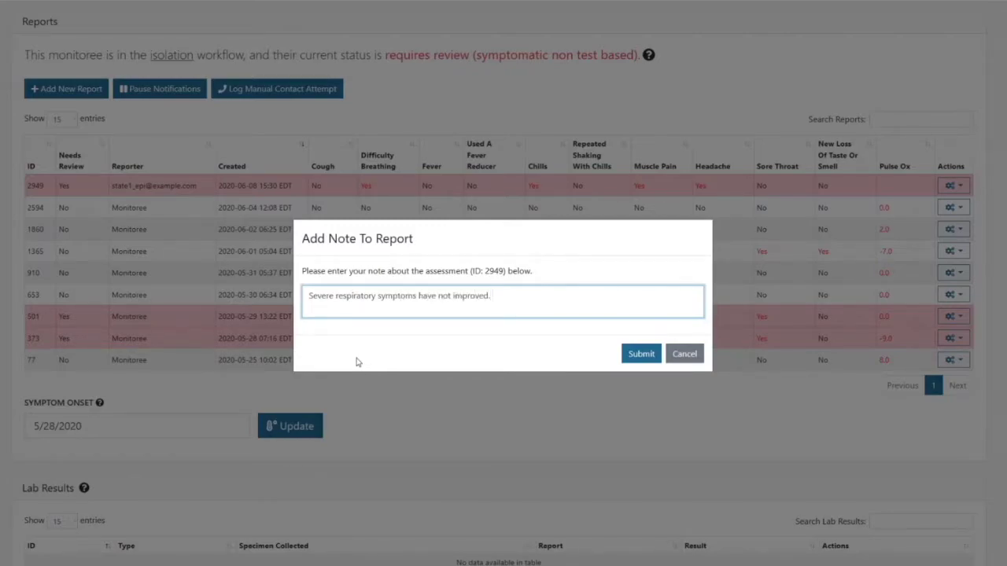
text(inue isolation.)
click(641, 354)
scroll(504, 283, down, 10)
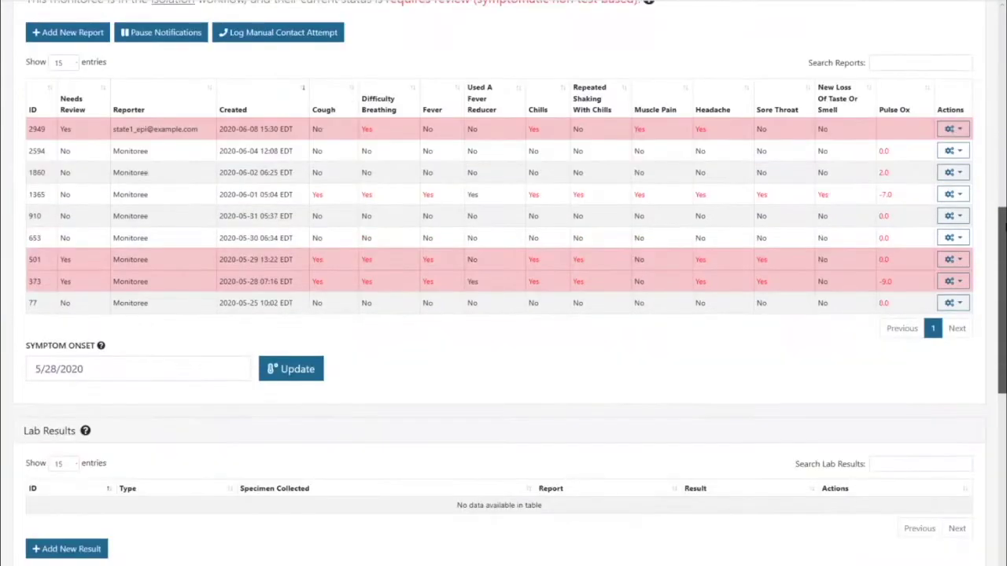
scroll(503, 284, down, 4)
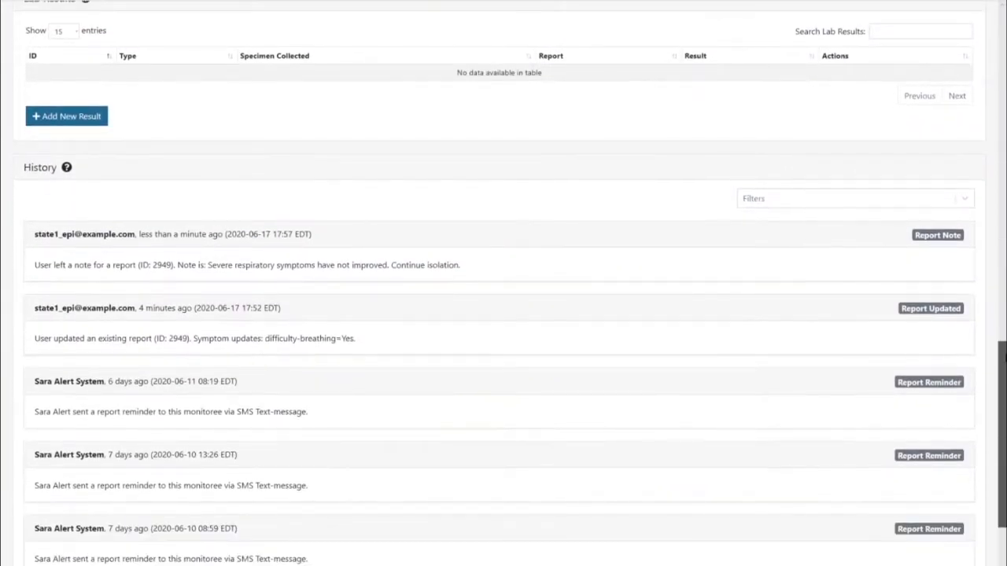
drag(1006, 357, 1006, 367)
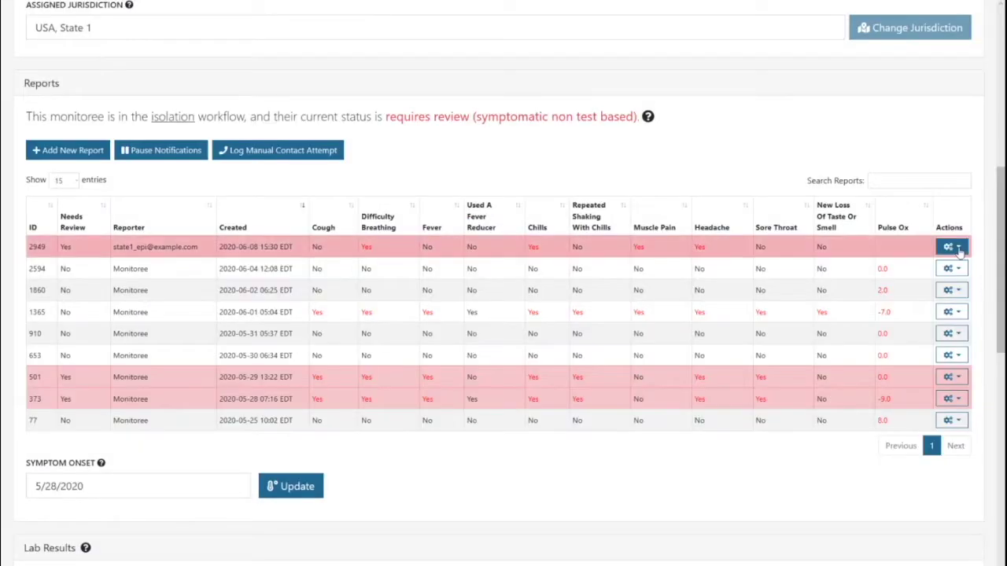
- Edit report 2949 to mark Used A Fever Reducer, then submit and confirm the update
click(964, 252)
click(943, 270)
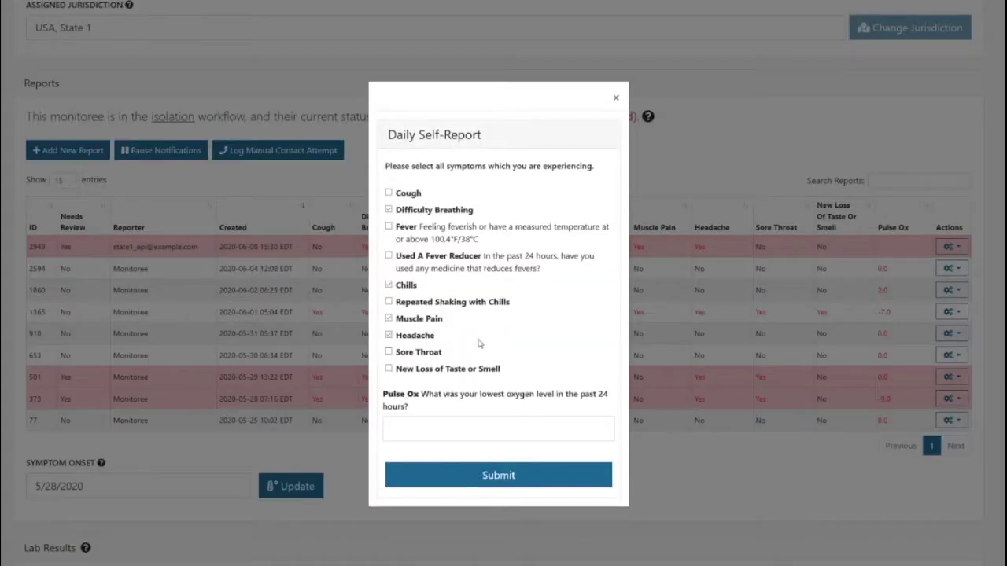
click(389, 257)
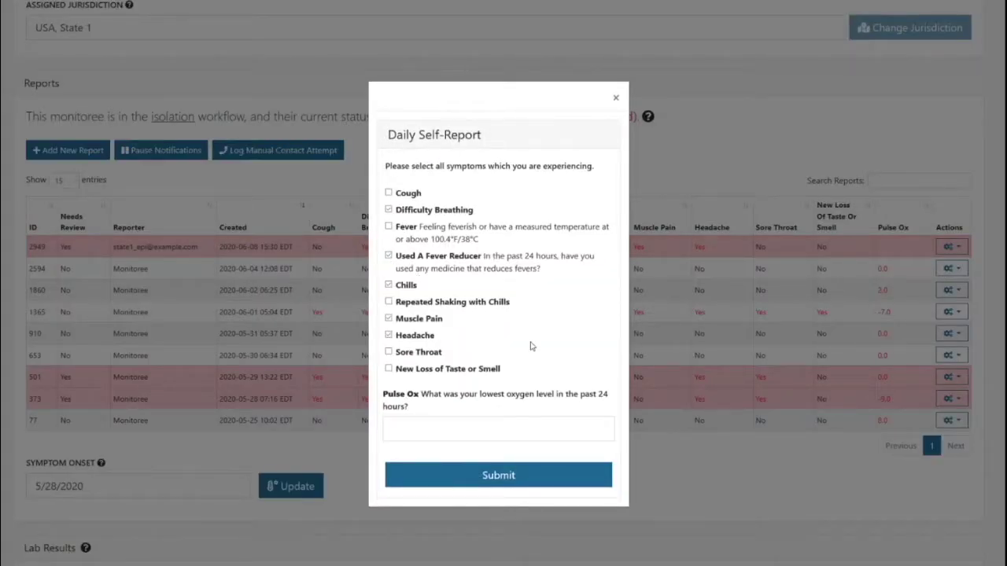
click(502, 476)
click(685, 327)
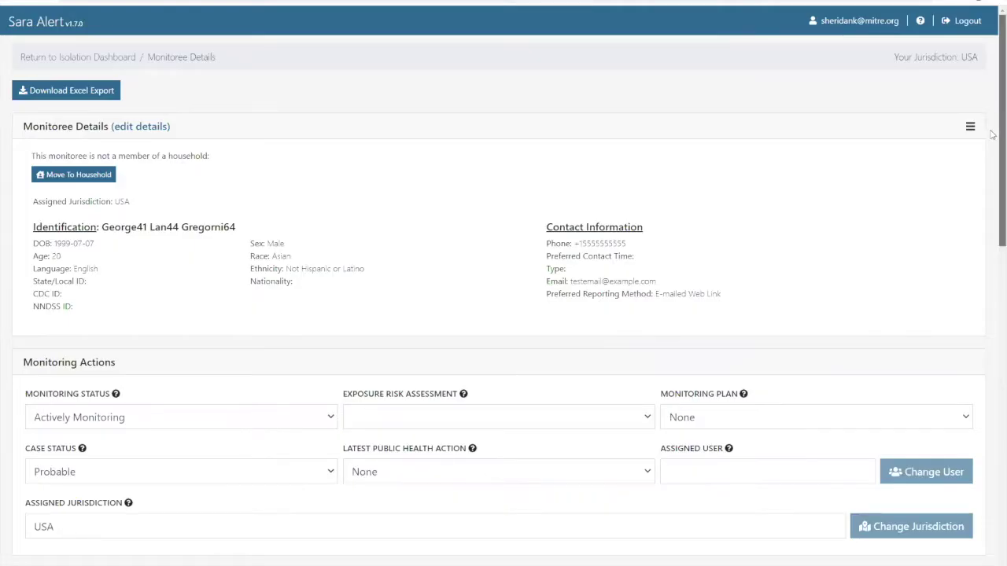
- Create a positive PCR lab result with specimen collection date 06/10/2020 and report date 06/11/2020
scroll(993, 282, down, 5)
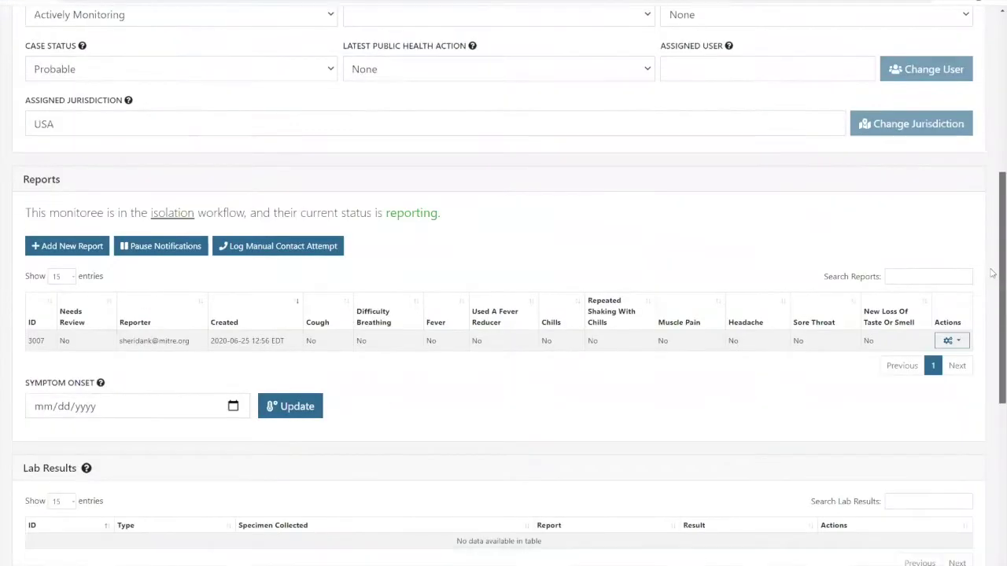
drag(993, 281, 993, 285)
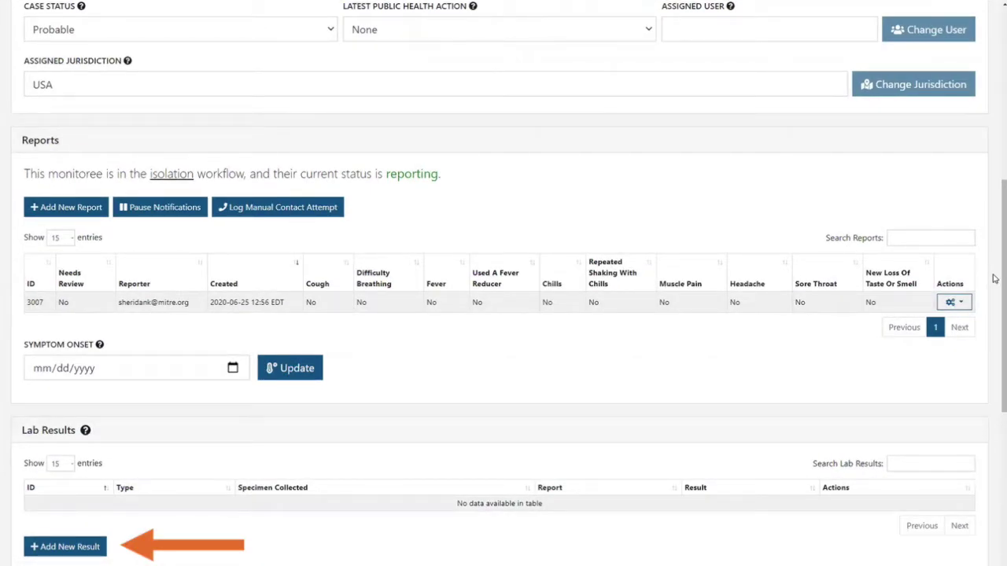
click(48, 547)
click(393, 228)
click(398, 270)
click(386, 283)
text(06102020)
click(320, 331)
text(06112020)
click(354, 385)
click(464, 415)
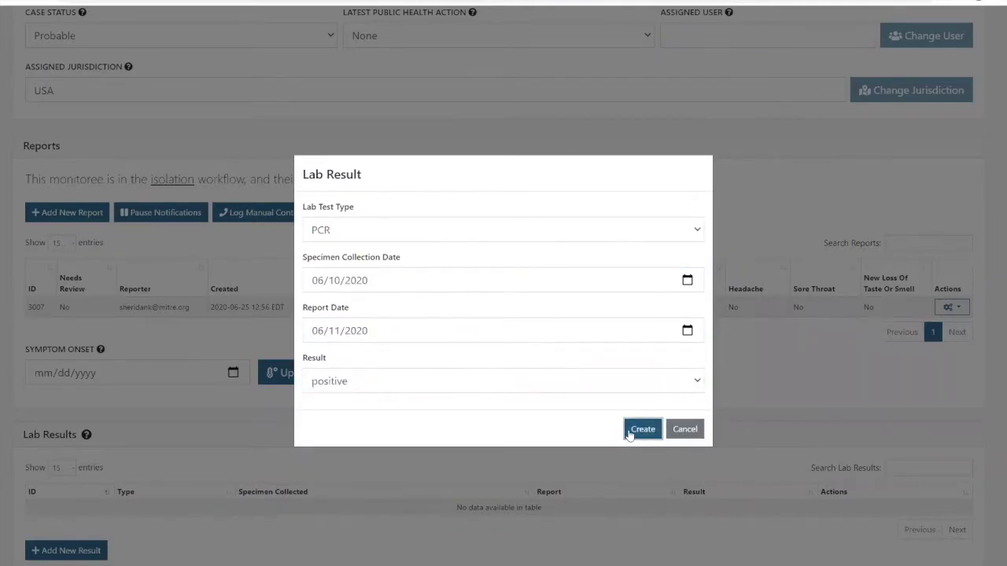
click(642, 430)
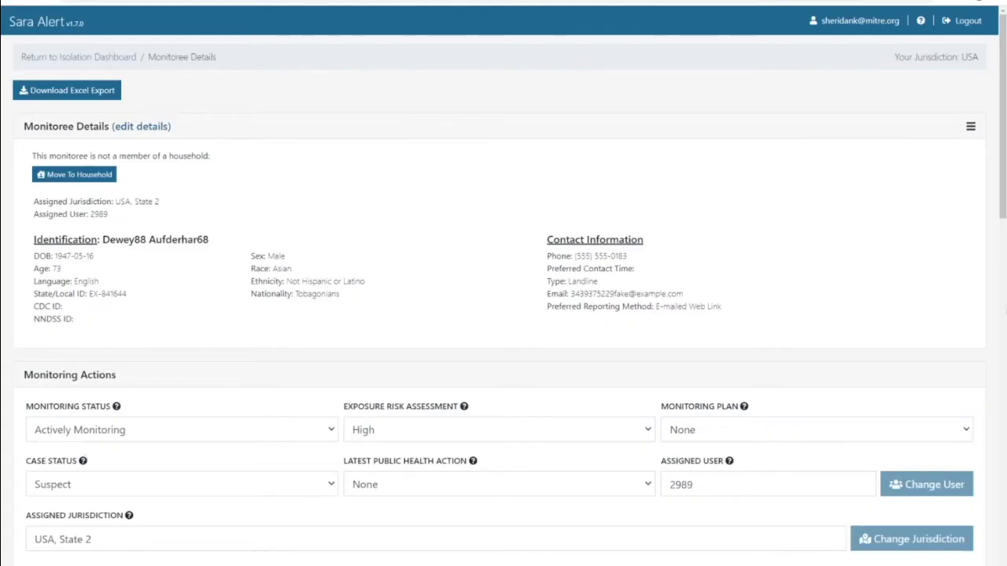
- Show the explanation of the monitoree's test-based review status in the Reports section
drag(1002, 227, 998, 362)
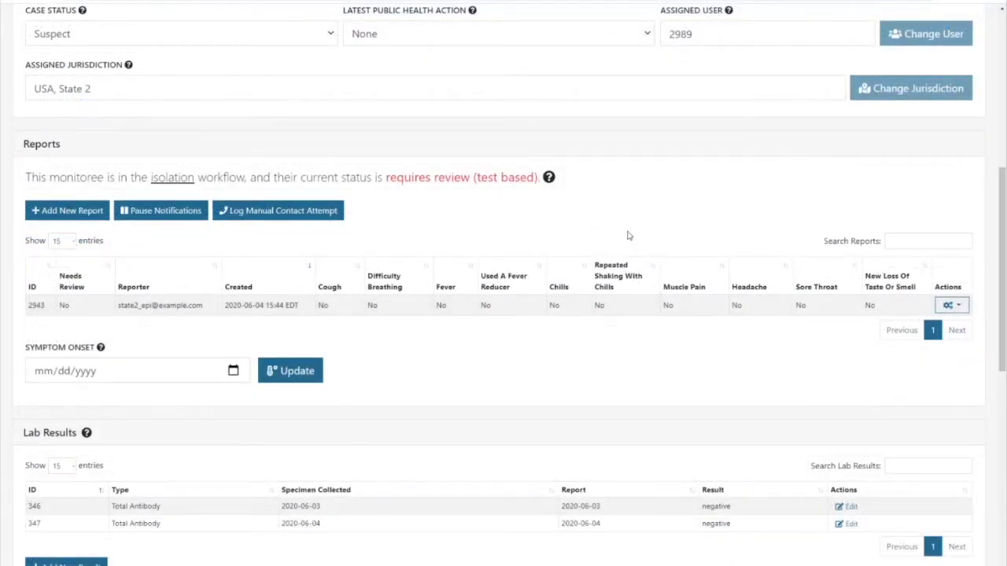
mouse_move(552, 188)
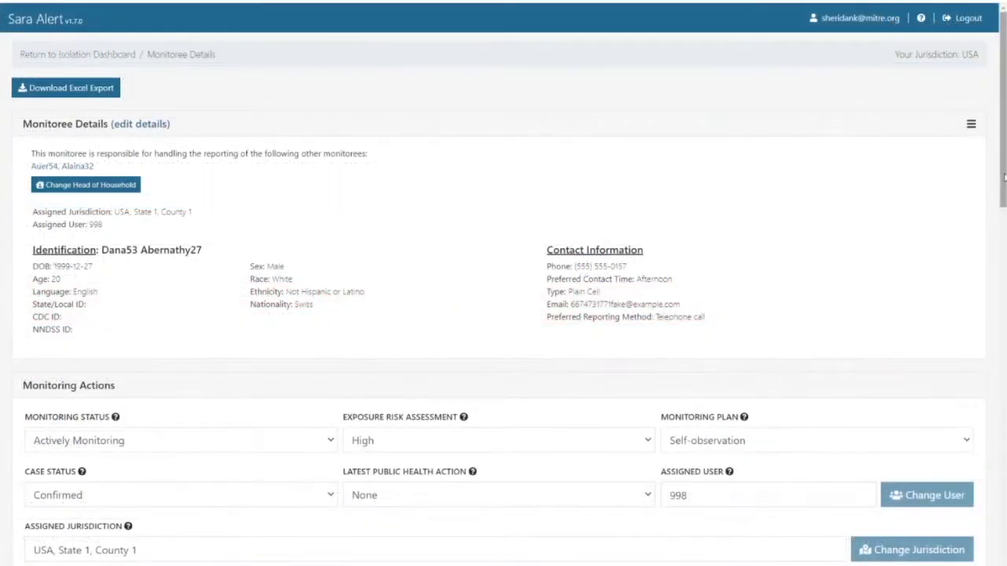
- Edit report 2983 to mark Used A Fever Reducer, then submit and confirm the update
scroll(999, 206, down, 1)
scroll(998, 206, down, 5)
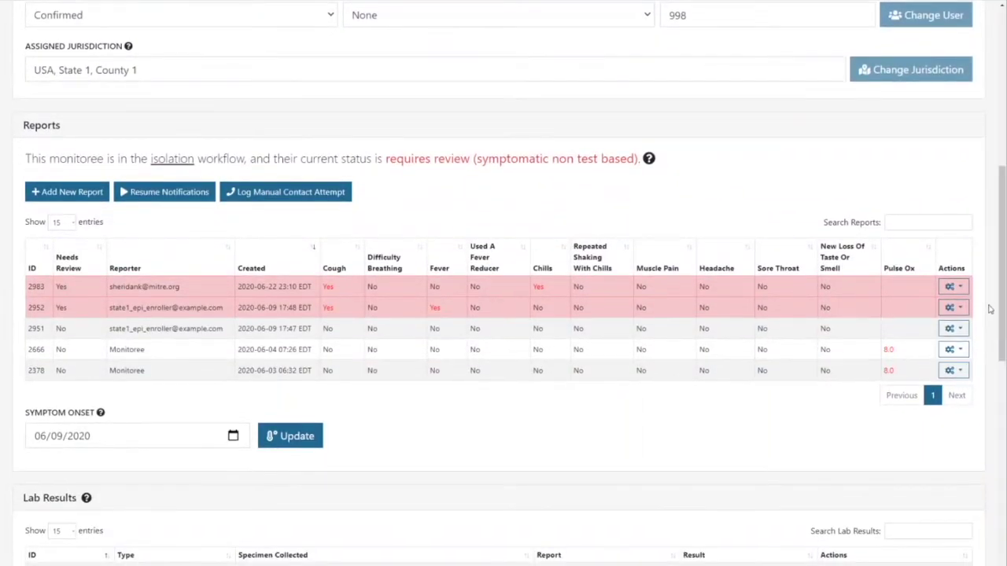
click(958, 286)
click(954, 308)
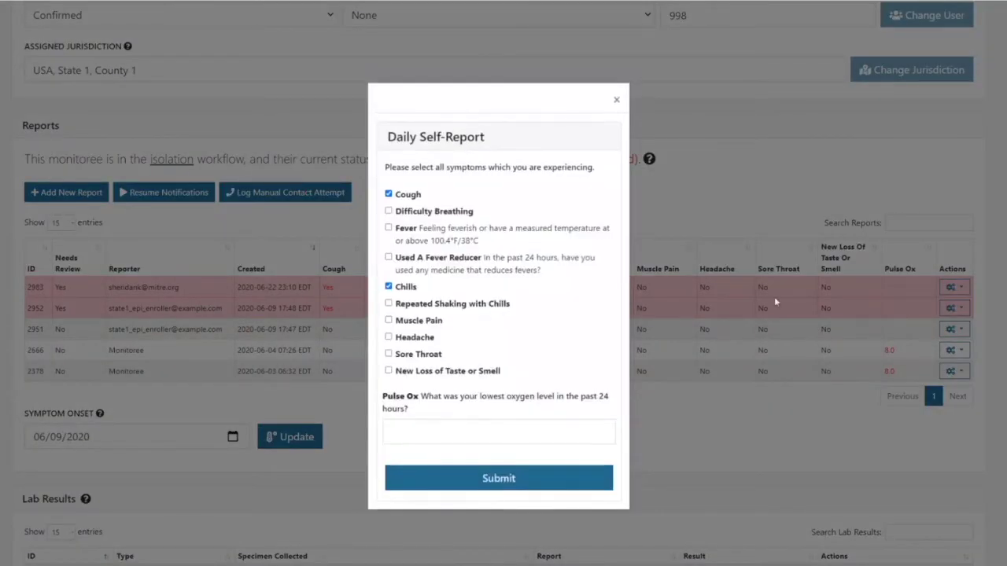
click(389, 257)
click(498, 485)
click(692, 329)
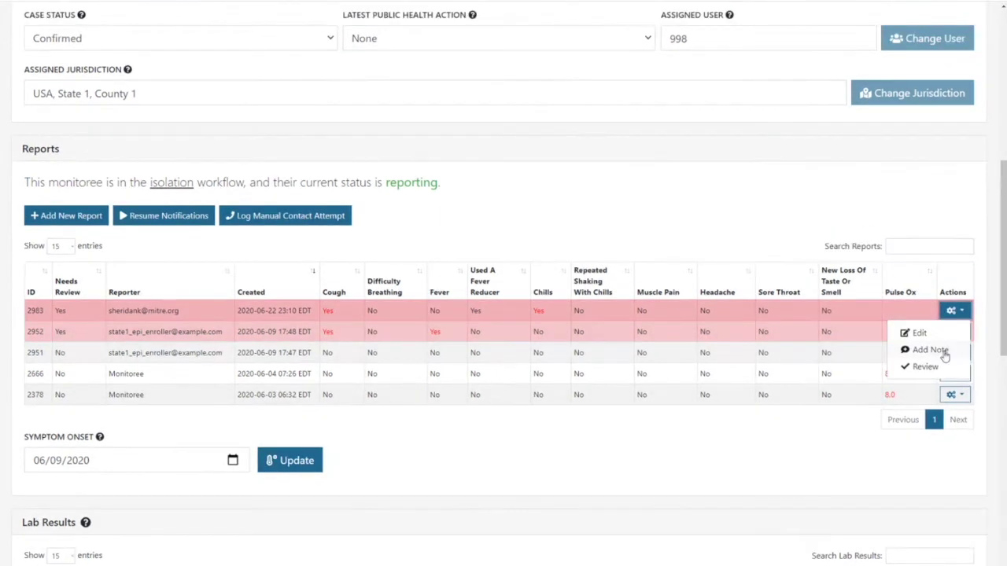
- Write a note for report 2983 reading "Reported the use of a fever reducing medication"
click(936, 334)
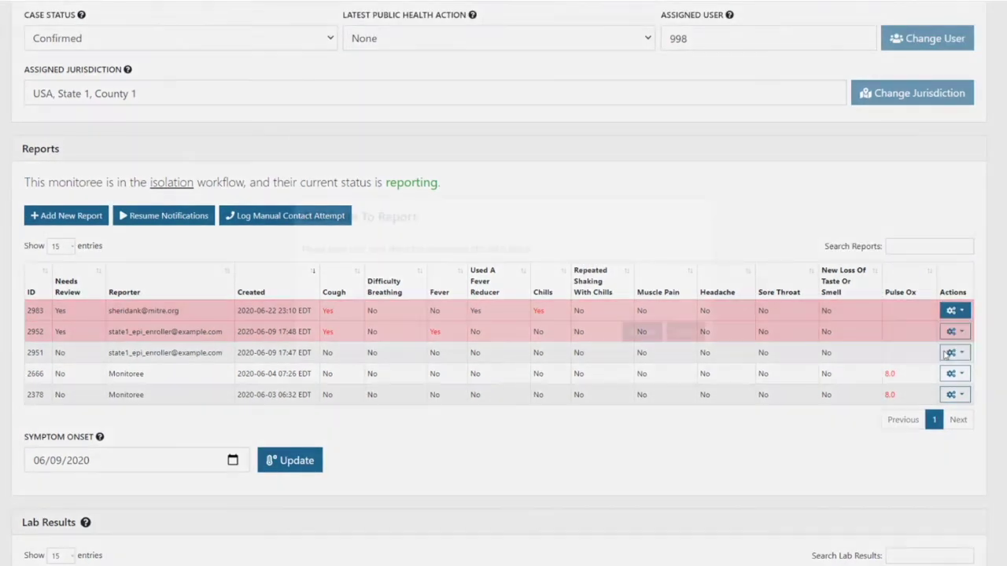
click(612, 301)
text(Reported the use of a fever reducing medi)
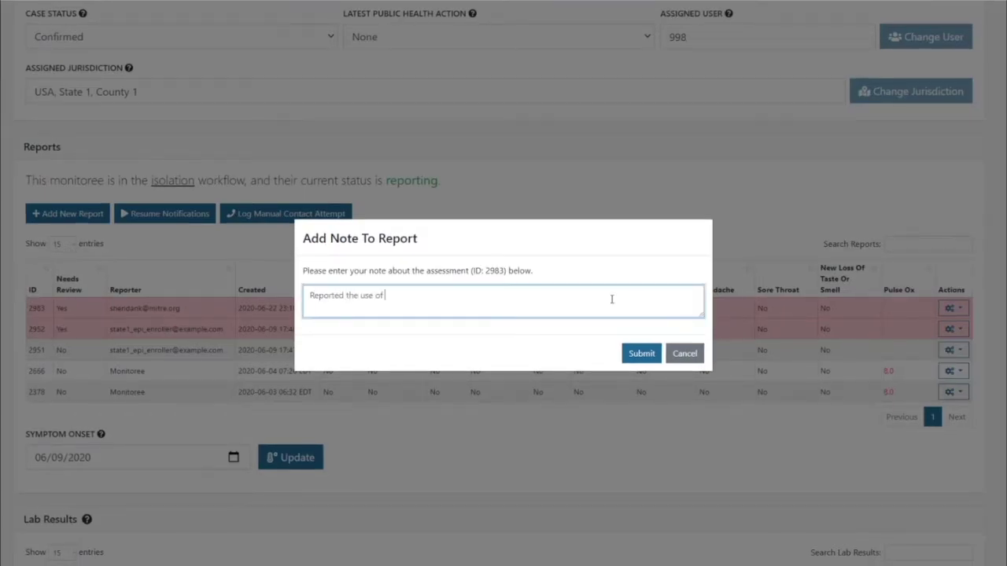
text(cation)
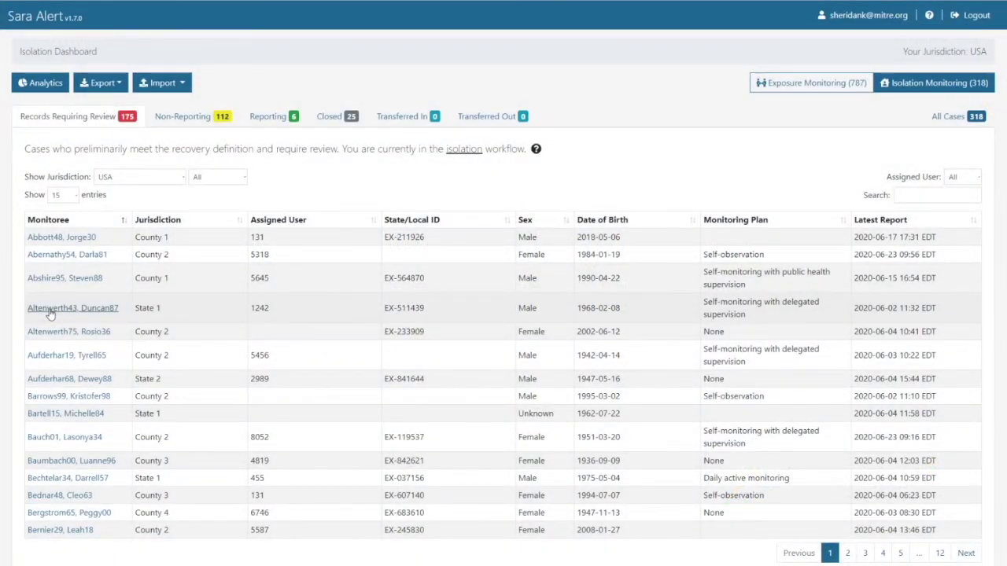
- Open the fourth monitoree in the Records Requiring Review list and change the monitoring status to Not Monitoring
click(51, 314)
drag(1003, 197, 1003, 240)
click(326, 308)
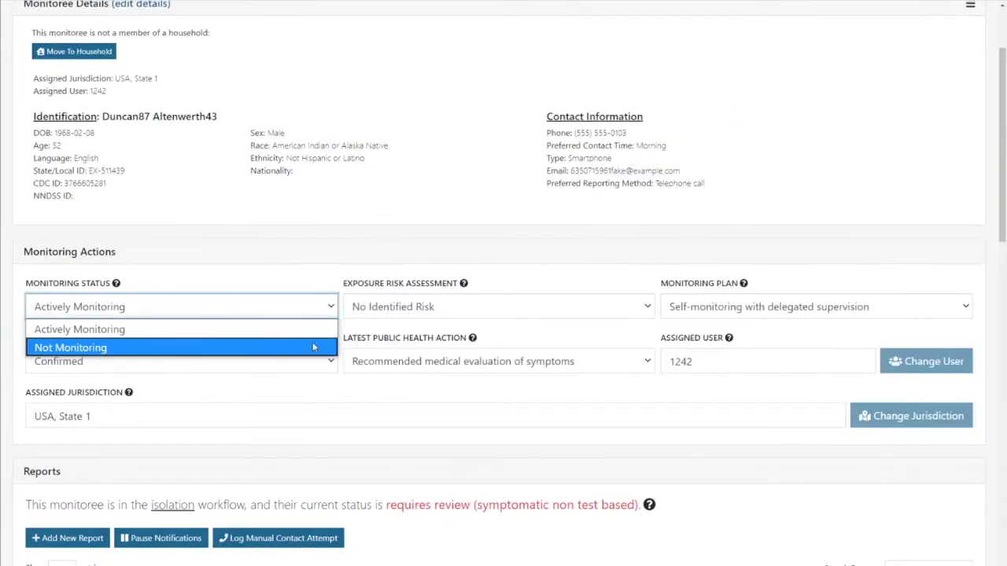
click(364, 338)
- Submit the status change with the reason "Meets criteria to discontinue isolation" and the details "Case has recovered"
click(423, 273)
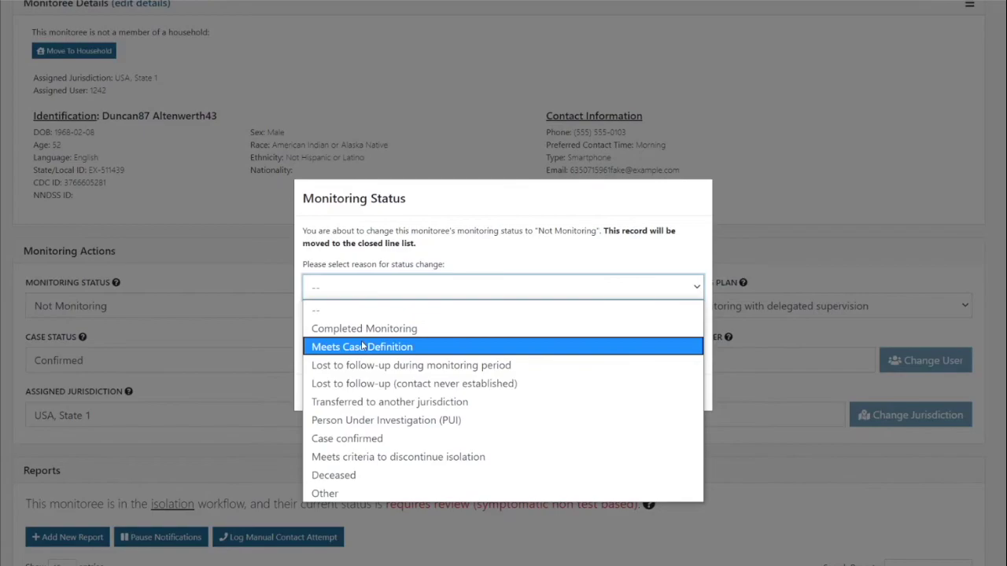
click(441, 457)
text(Case has recovered)
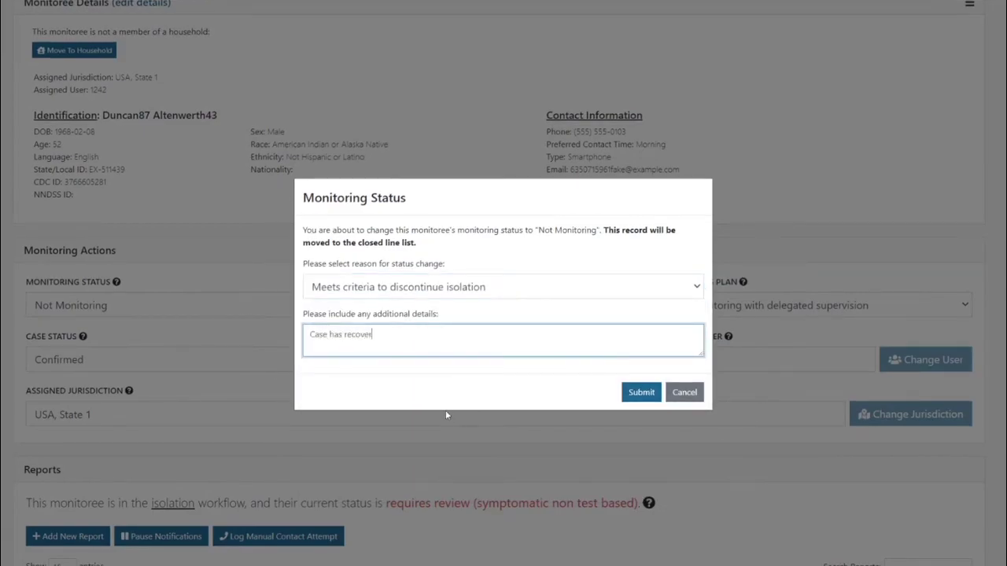
click(642, 397)
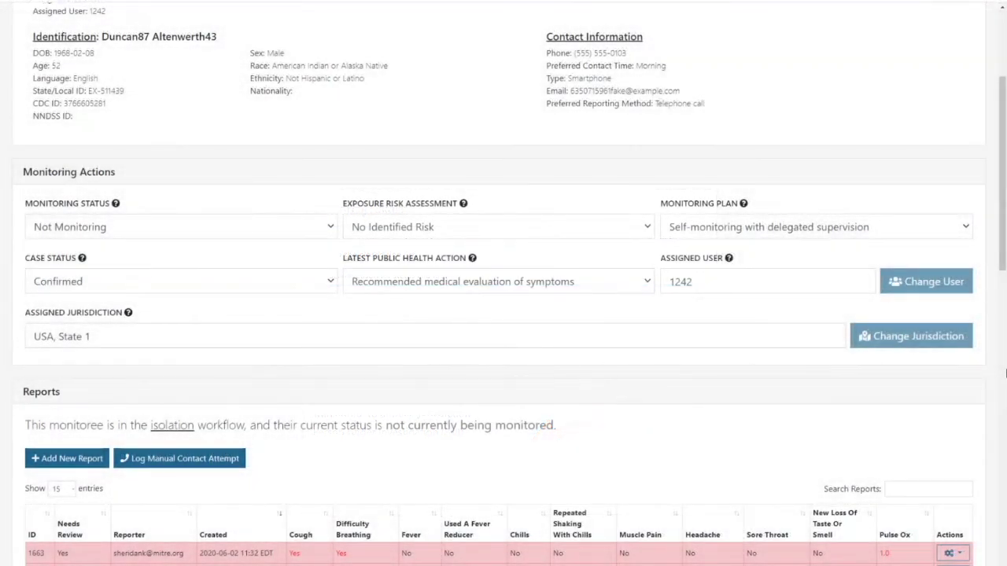
- Change the closed record's monitoring status to Actively Monitoring and submit it without additional details
click(331, 228)
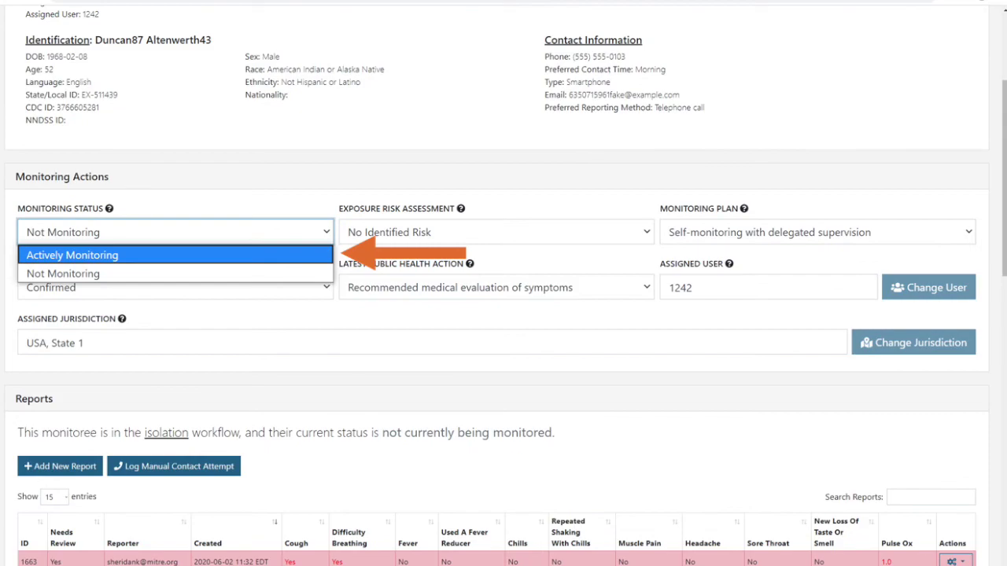
click(302, 255)
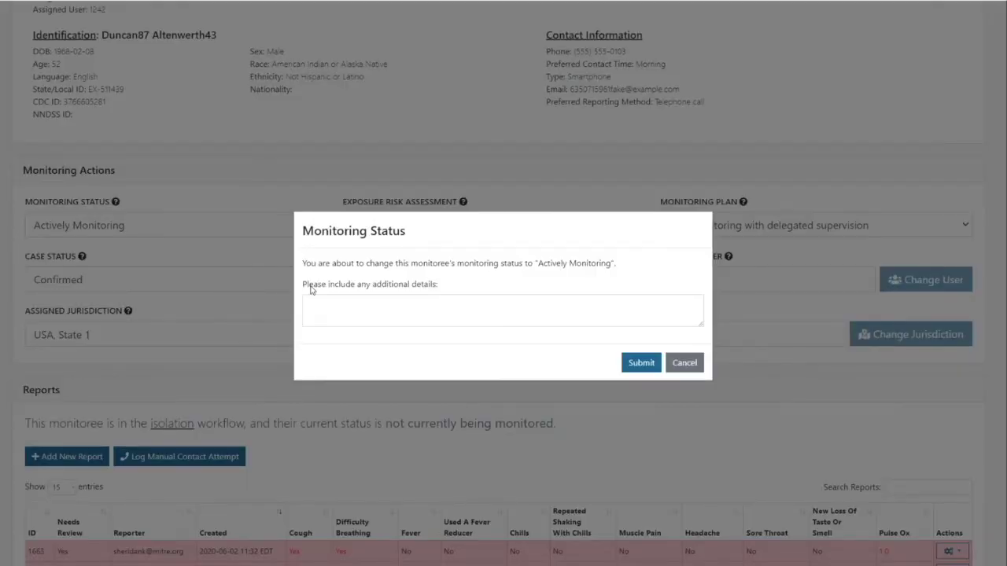
click(643, 370)
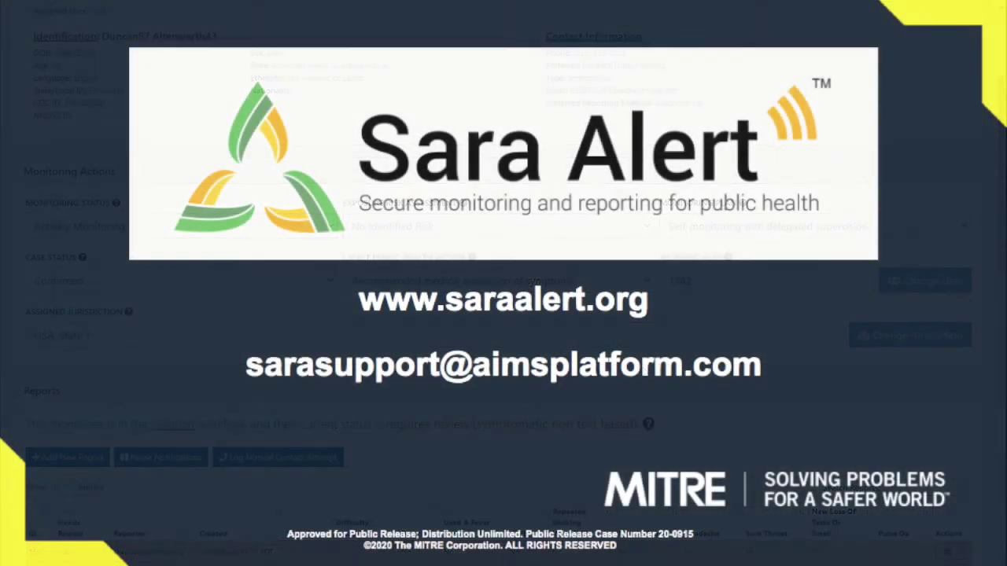